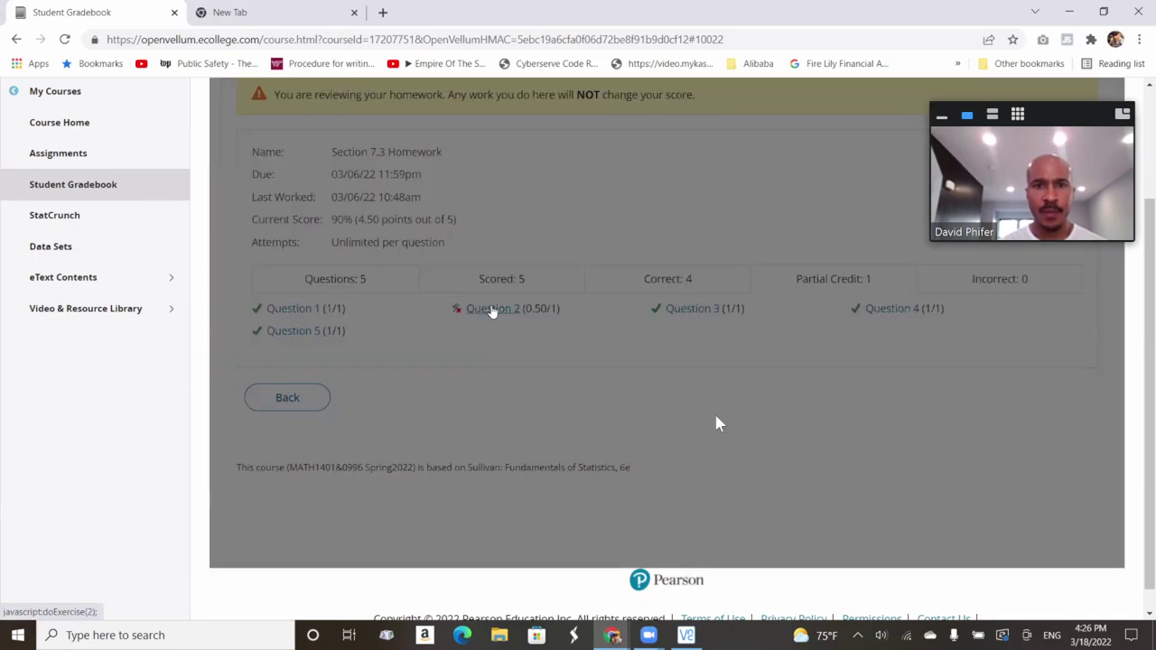
Step: Open Question 2 of the Section 7.3 Homework in an enlarged review window and examine parts (a) through (e)
{"action": "left_click", "coordinate": [572, 325]}
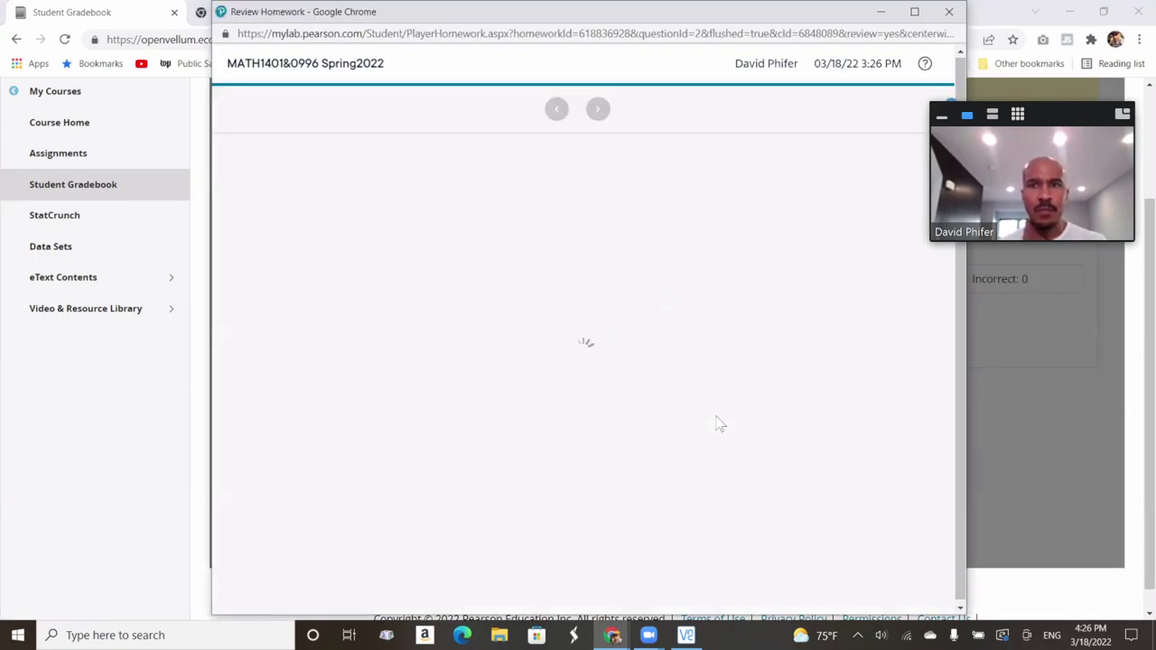
{"action": "left_click", "coordinate": [917, 12]}
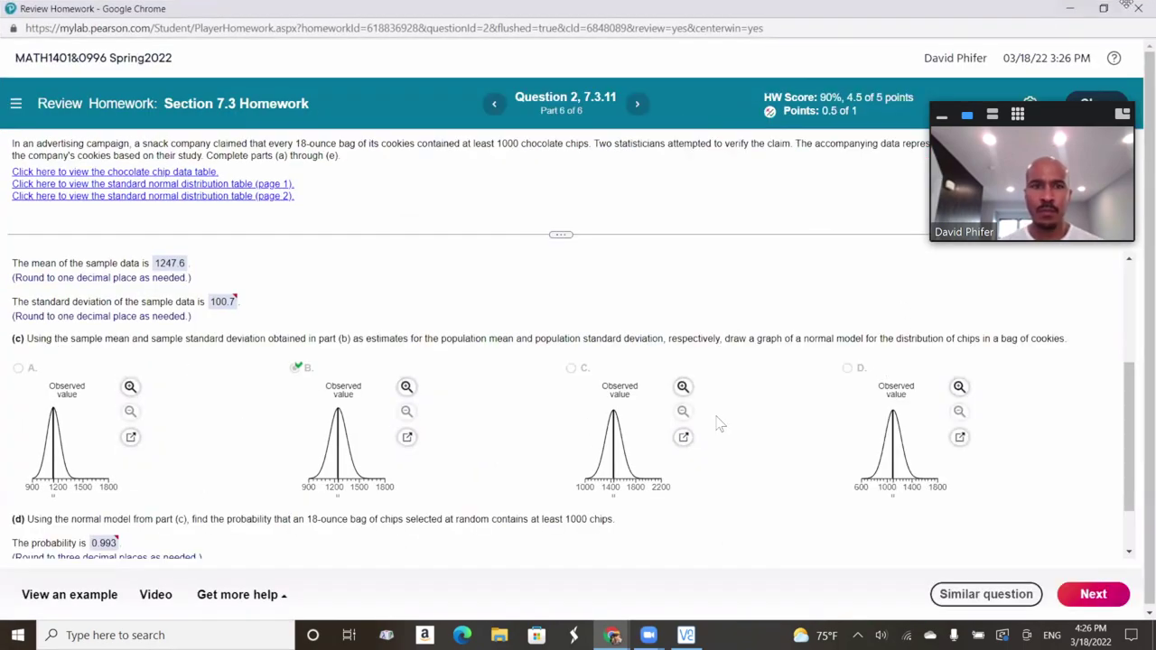
{"action": "scroll", "coordinate": [993, 291], "scroll_direction": "up", "scroll_amount": 3}
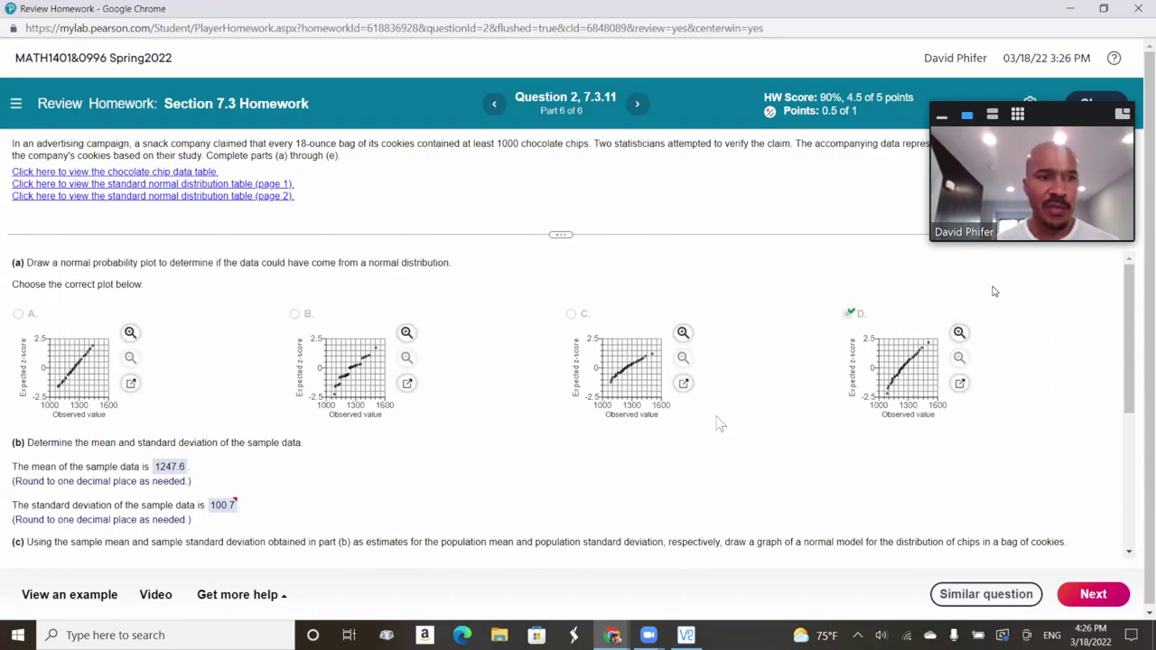
{"action": "scroll", "coordinate": [993, 291], "scroll_direction": "down", "scroll_amount": 4}
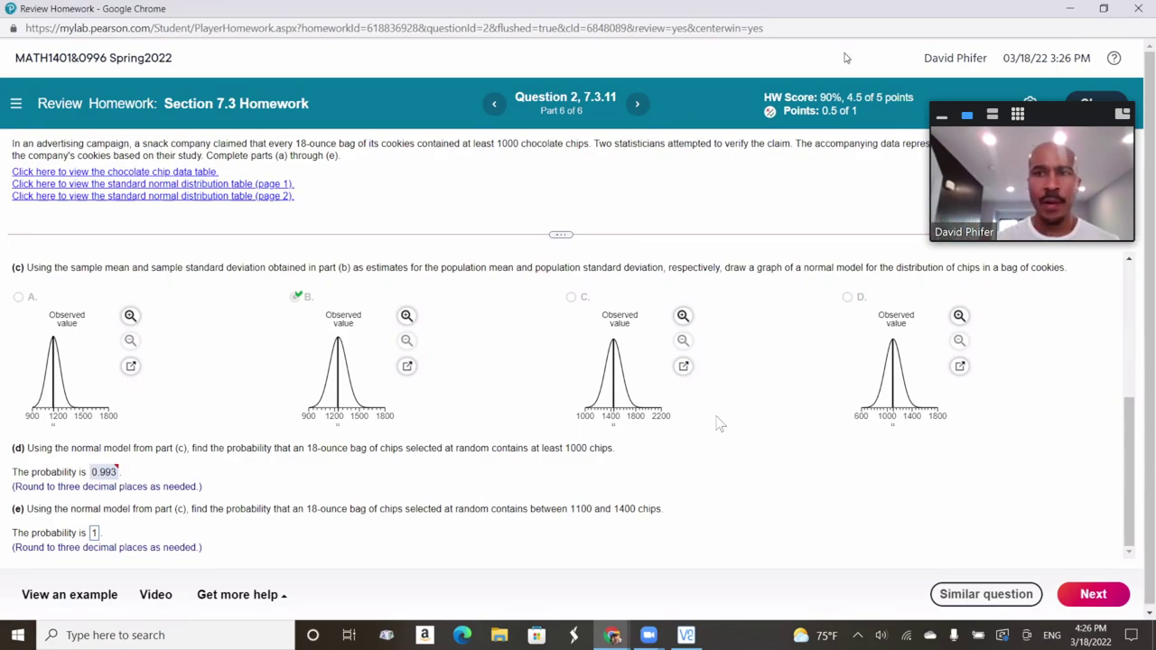
{"action": "left_click", "coordinate": [1105, 9]}
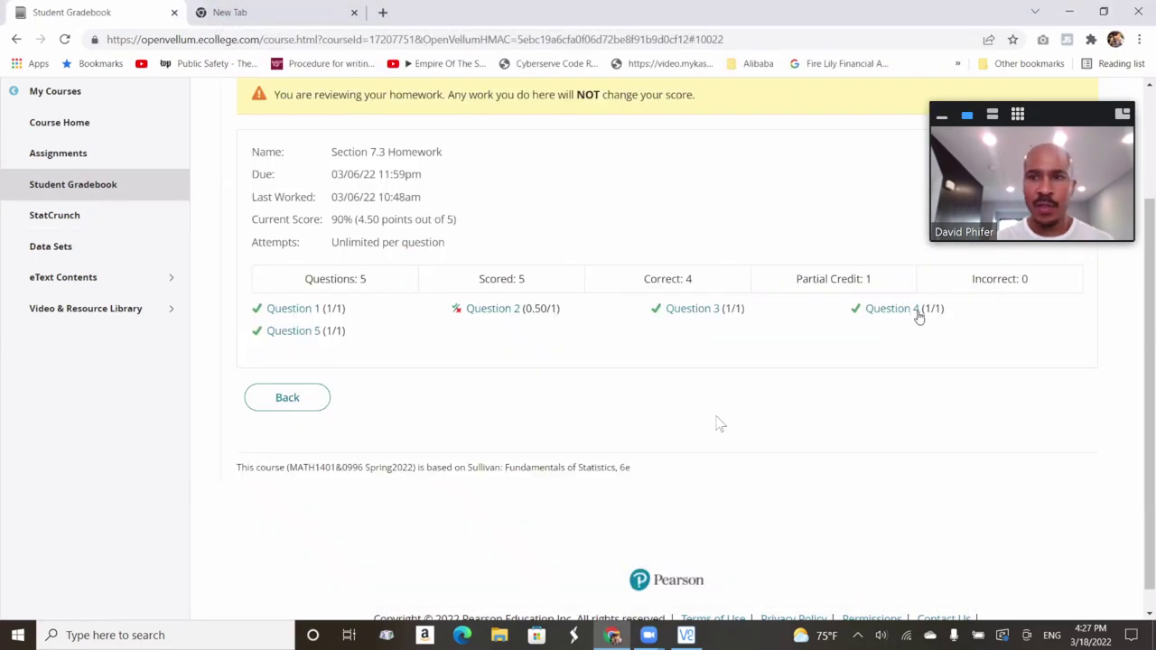
Step: Open Question 5 of the Section 7.3 Homework in an enlarged review window, examine it, and put the window away
{"action": "left_click", "coordinate": [296, 331]}
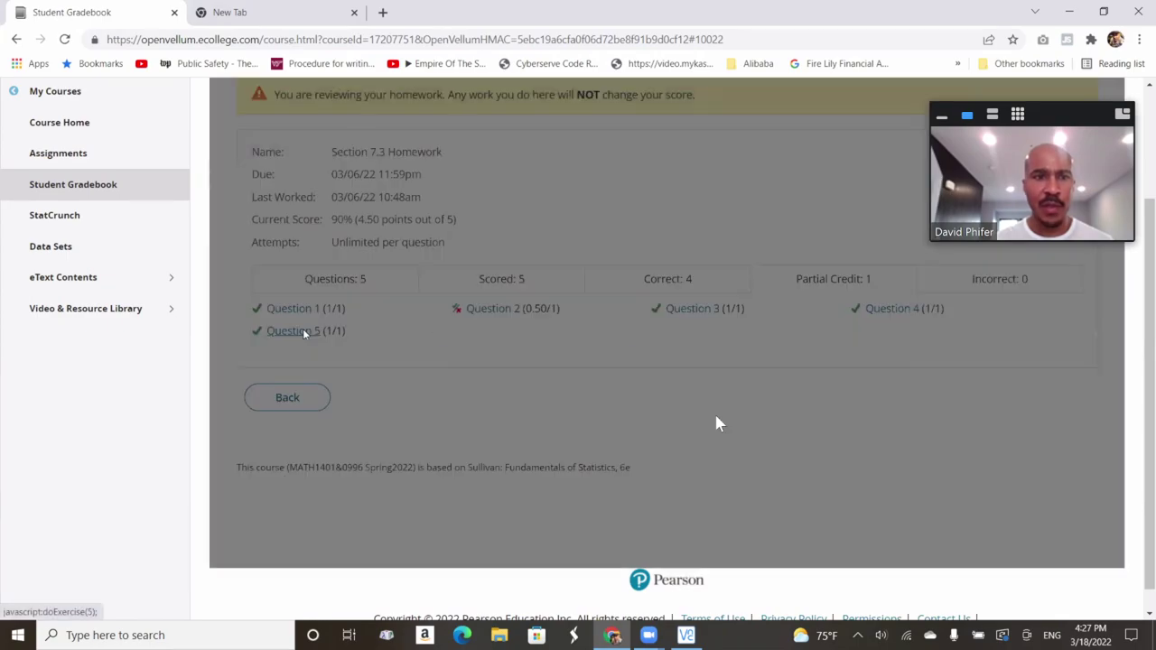
{"action": "left_click", "coordinate": [502, 327]}
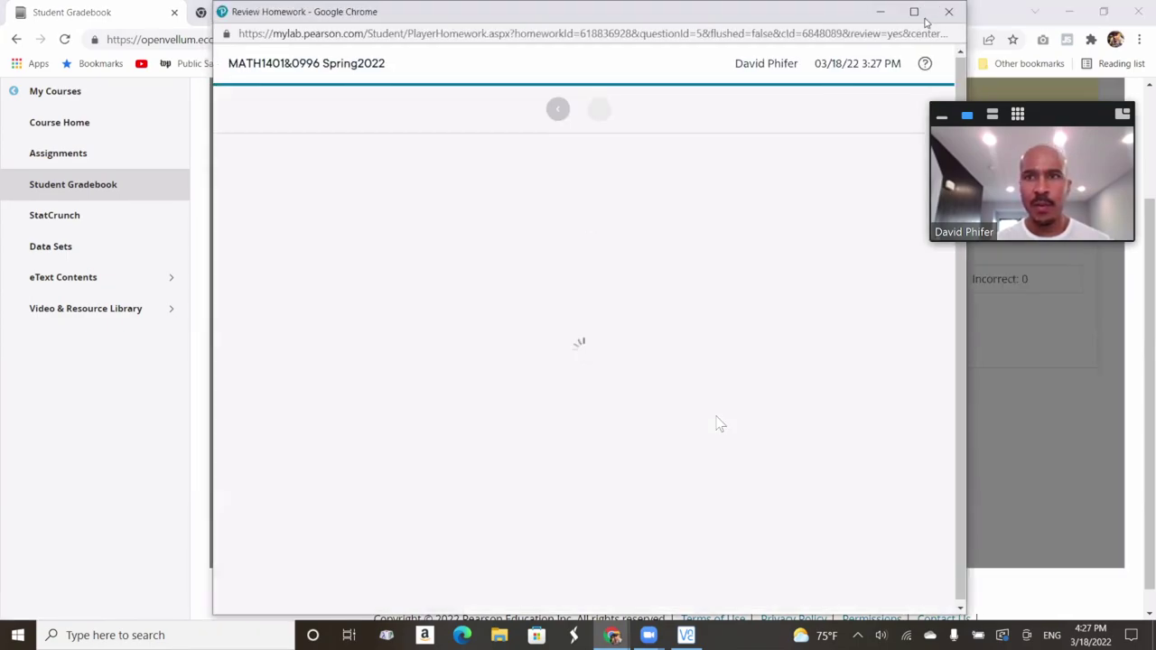
{"action": "left_click", "coordinate": [913, 13]}
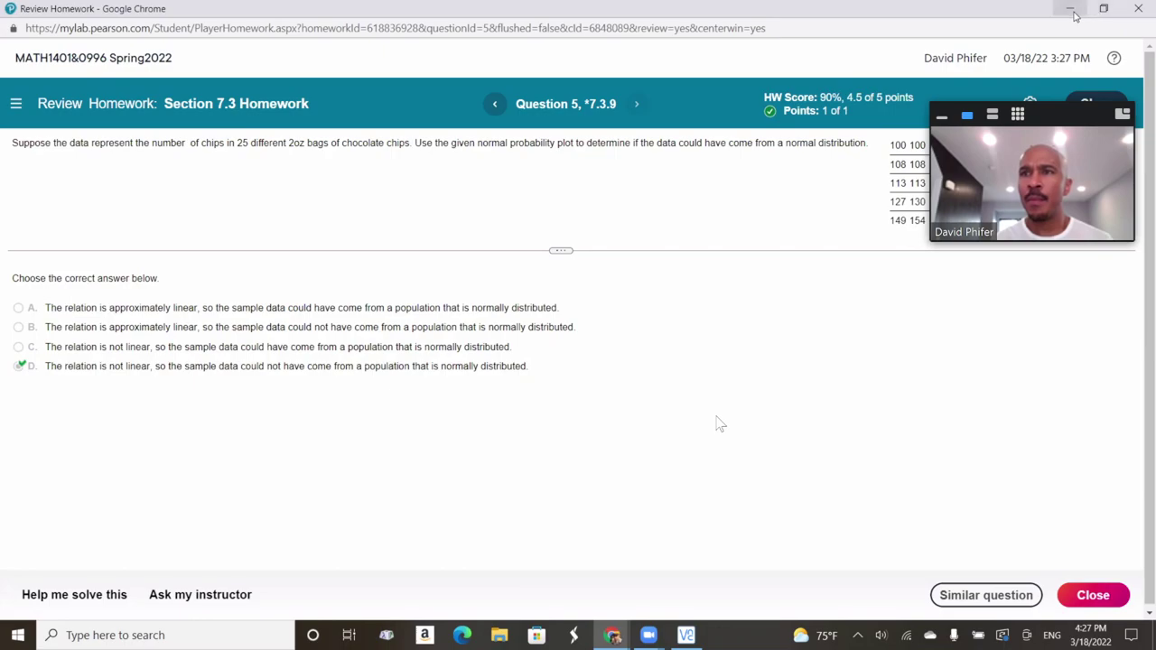
{"action": "left_click", "coordinate": [1072, 11]}
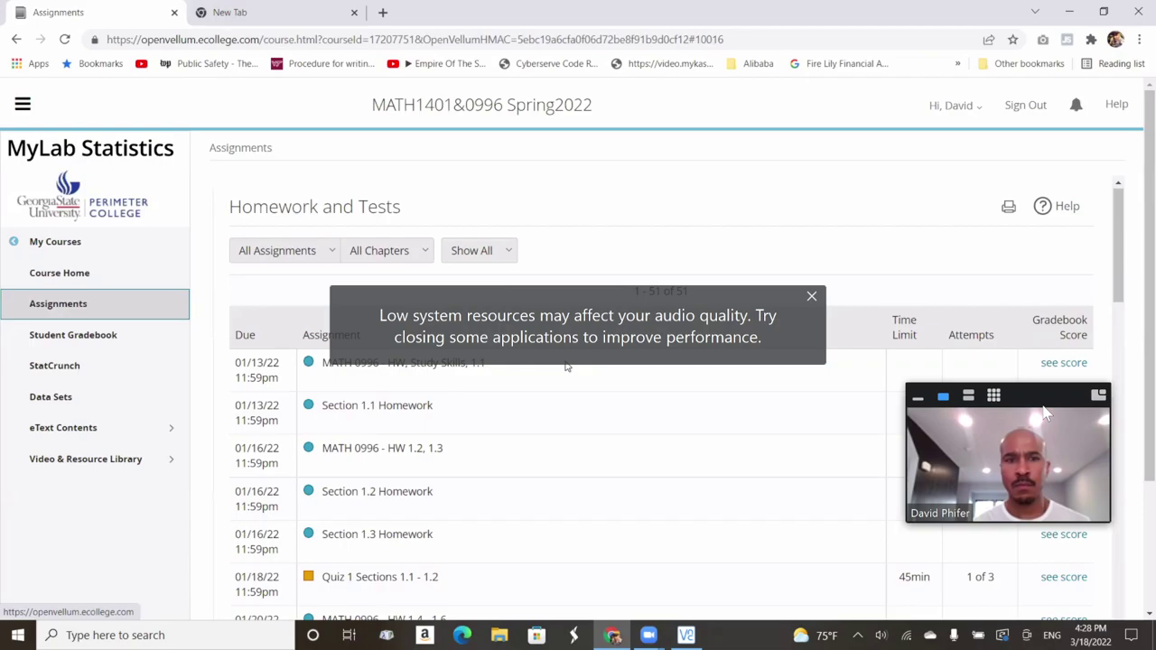
Step: Move the floating video clear of the assignment list, open Week 10 - Test 3 - Chs. 6 - 8, dismiss the low-resources notice and start the test
{"action": "left_click_drag", "start_coordinate": [1045, 413], "coordinate": [155, 336]}
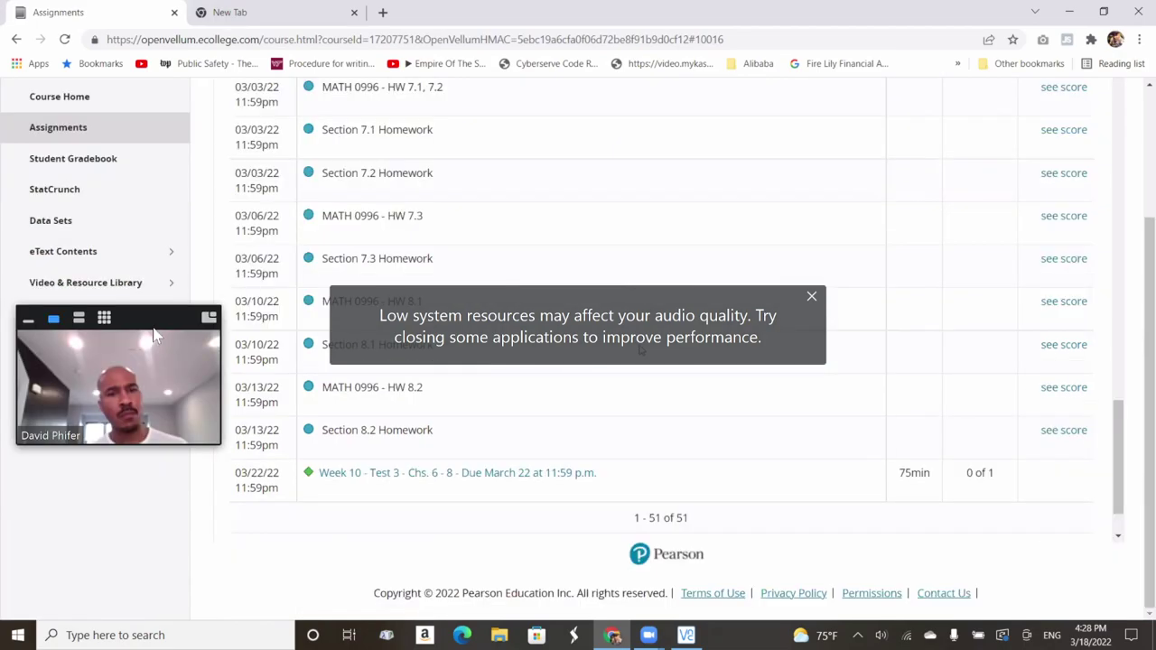
{"action": "left_click", "coordinate": [523, 473]}
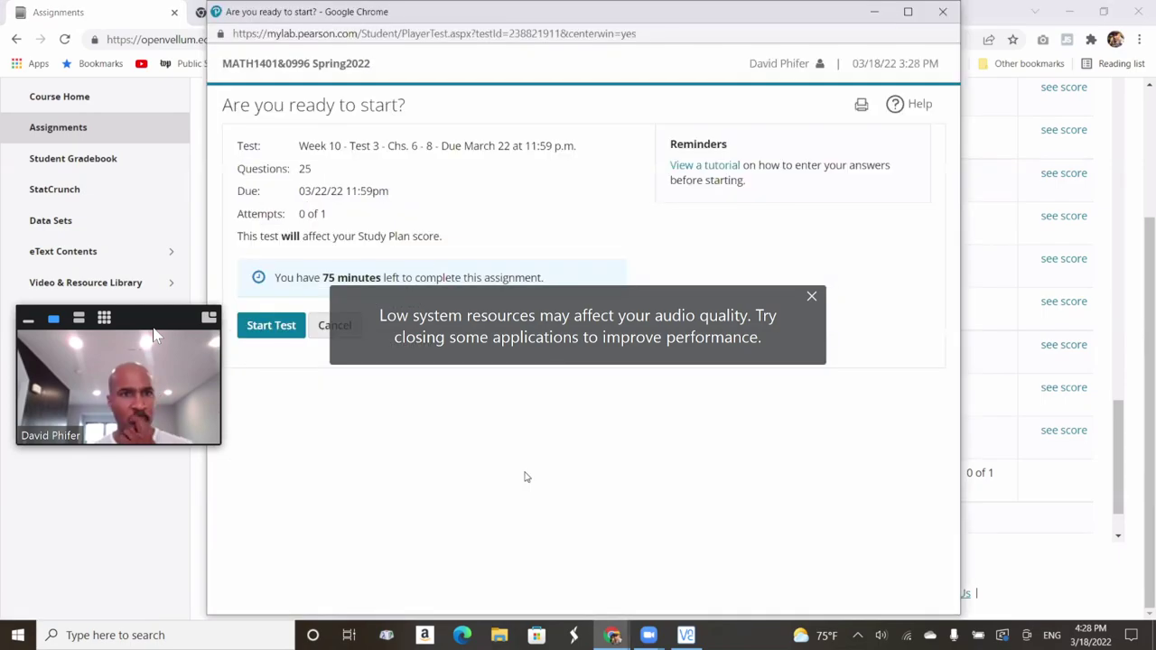
{"action": "left_click", "coordinate": [811, 299]}
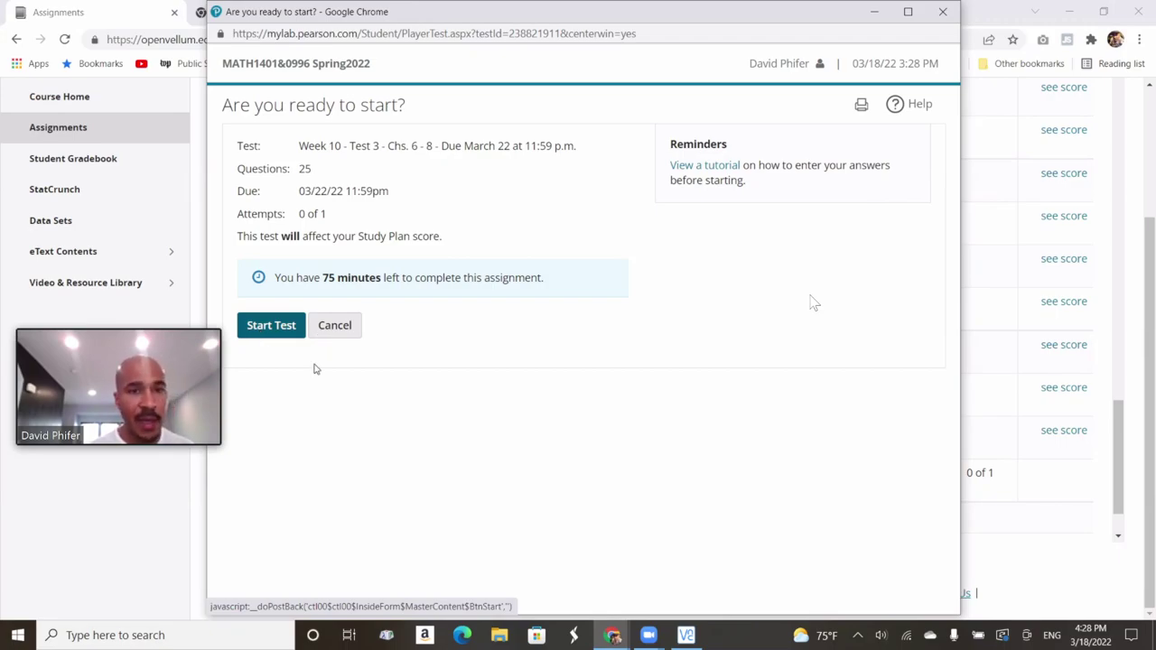
{"action": "left_click", "coordinate": [271, 327]}
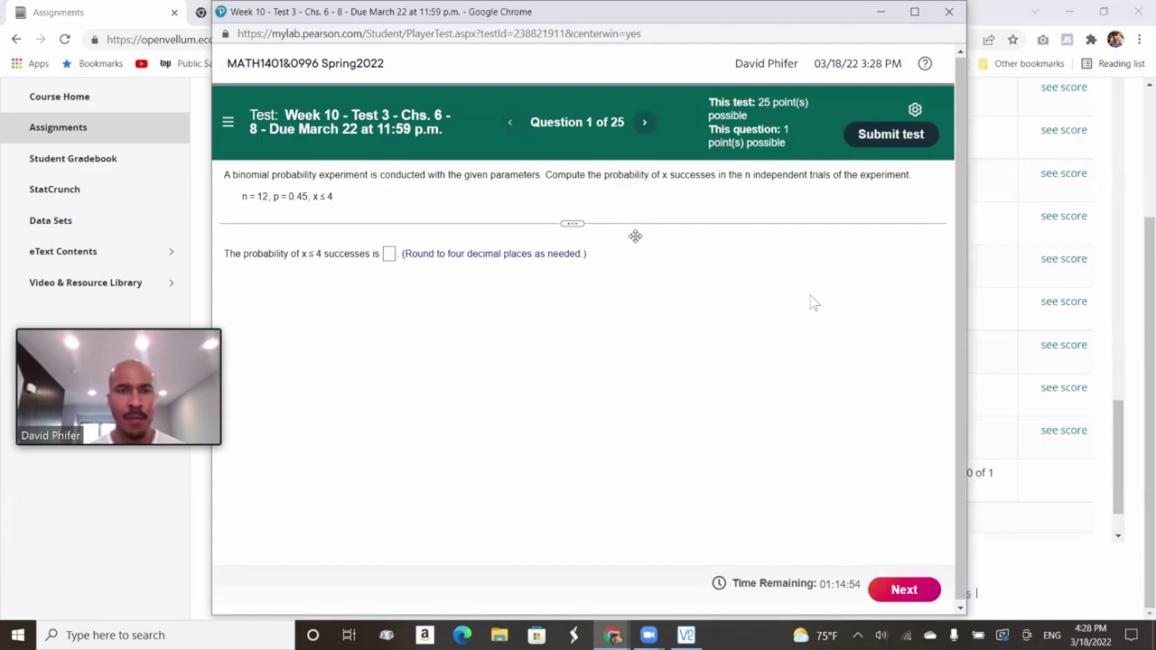
Step: Answer Question 1 with a binomial probability of 0.3044 and advance to Question 2
{"action": "mouse_move", "coordinate": [767, 299]}
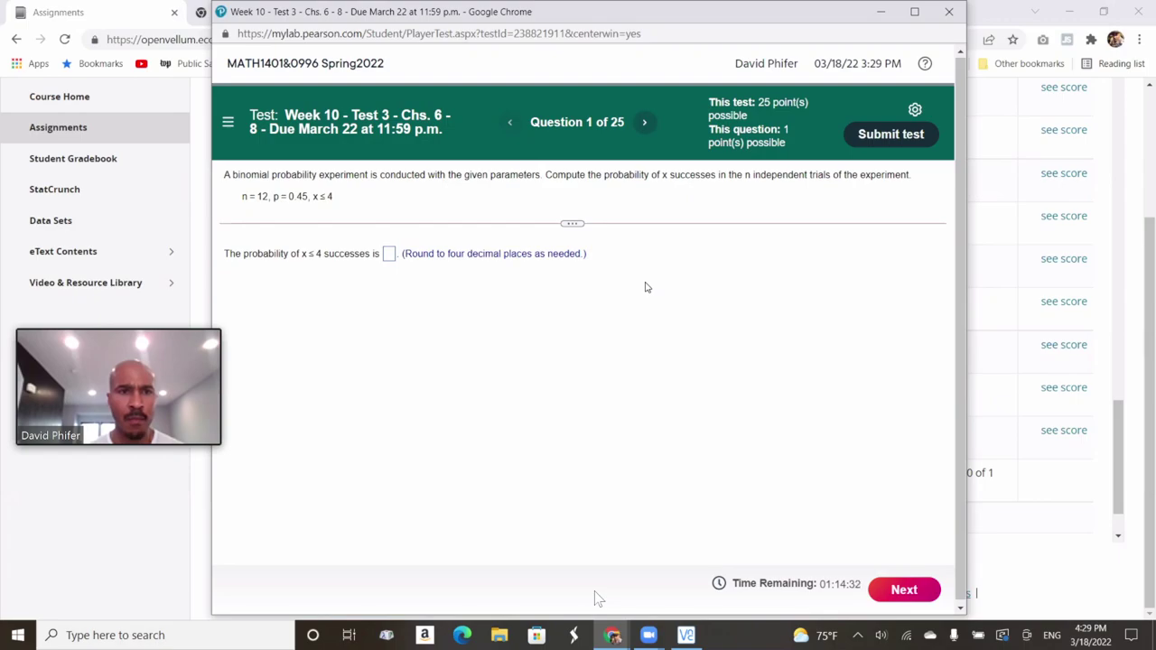
{"action": "left_click", "coordinate": [391, 257]}
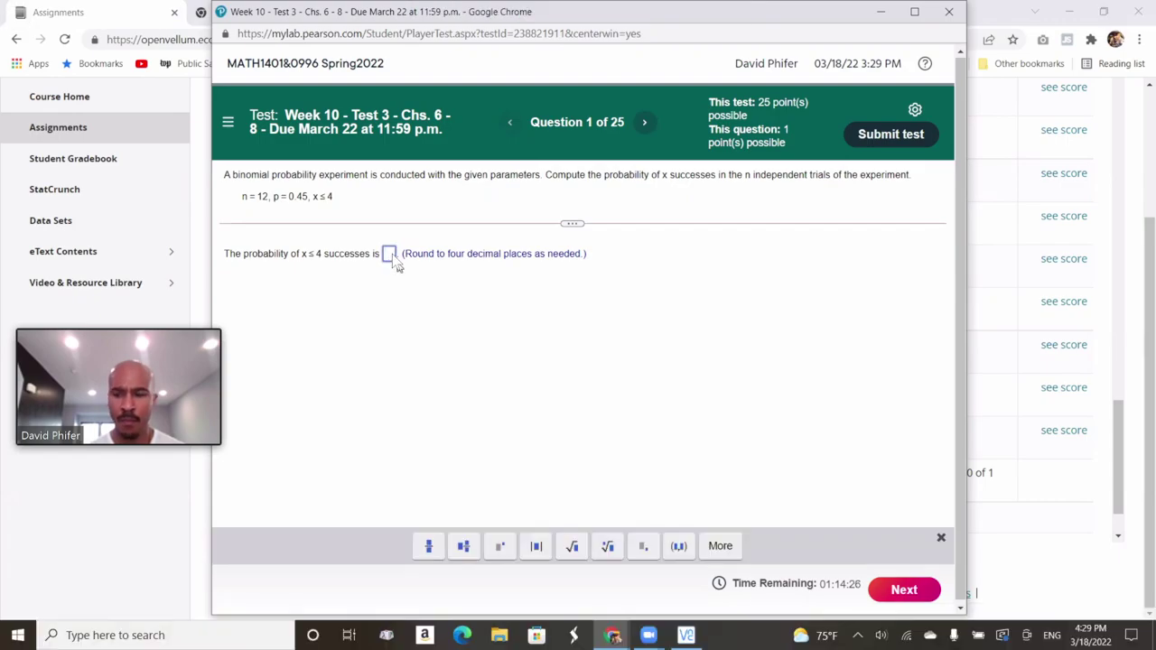
{"action": "type", "text": "0.30"}
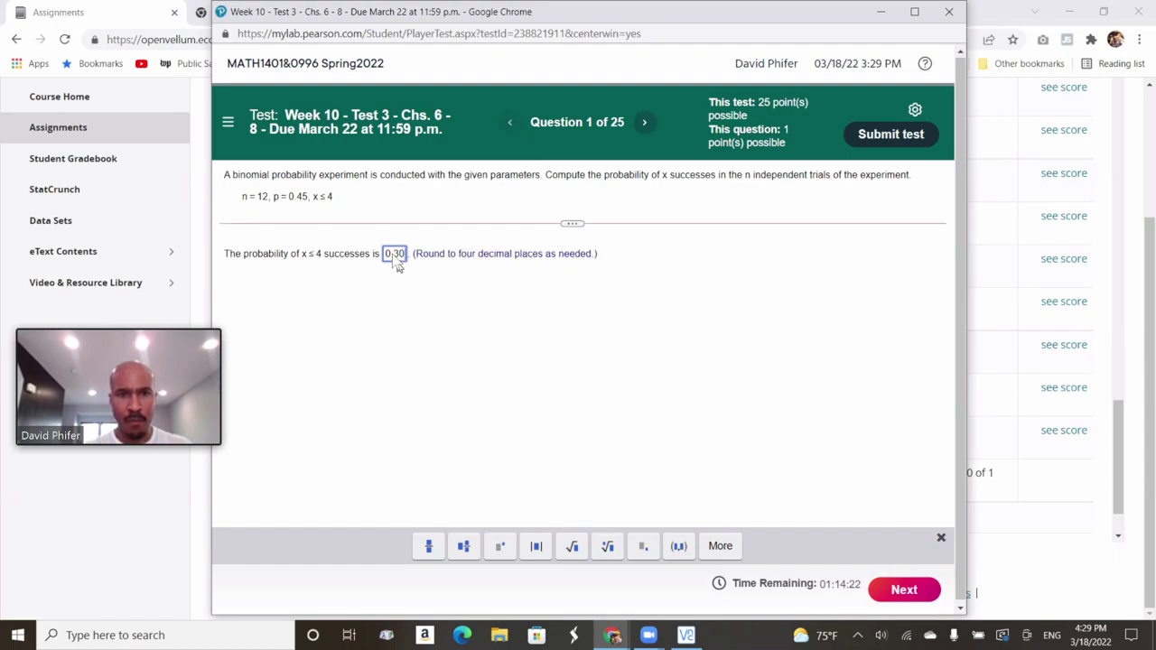
{"action": "type", "text": "44"}
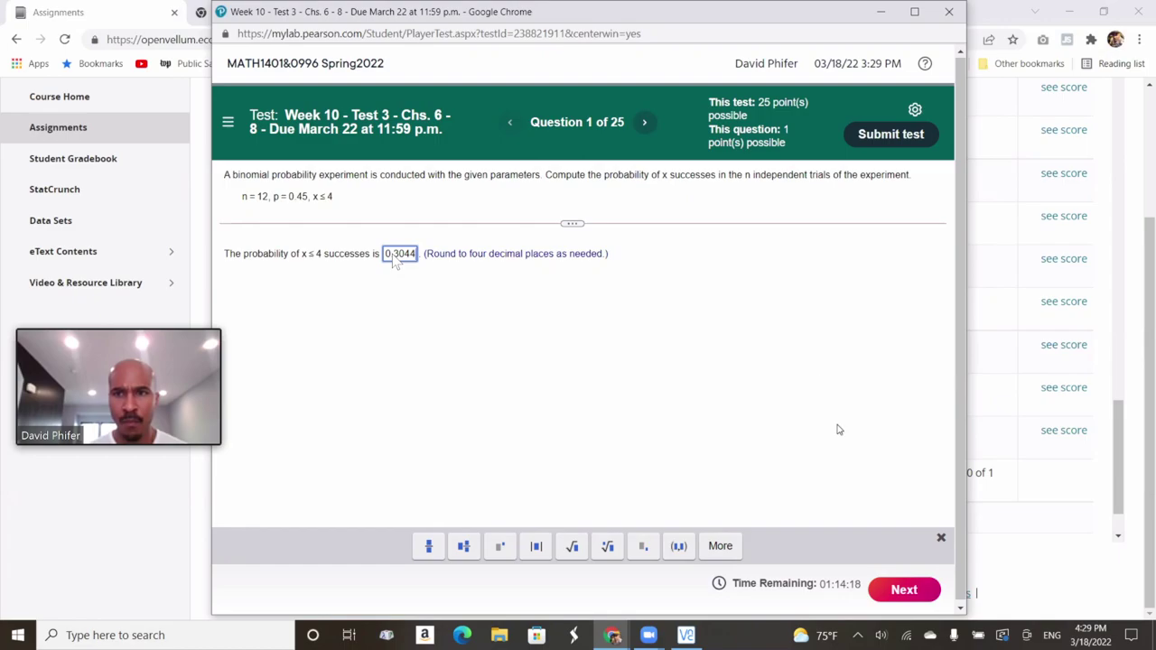
{"action": "left_click", "coordinate": [902, 590]}
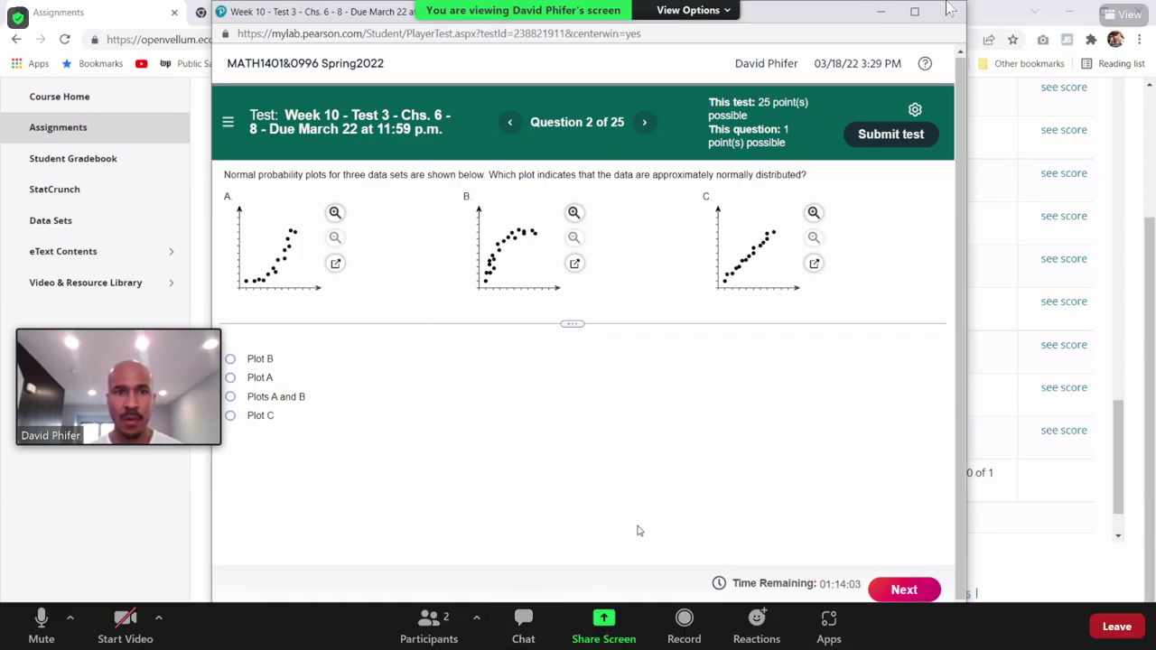
Step: Shrink the Zoom meeting view, switch to Chrome and enter "WHICH INDICATES" "NORMALLY DISTRIIBUTED" as the web search query
{"action": "double_click", "coordinate": [884, 15]}
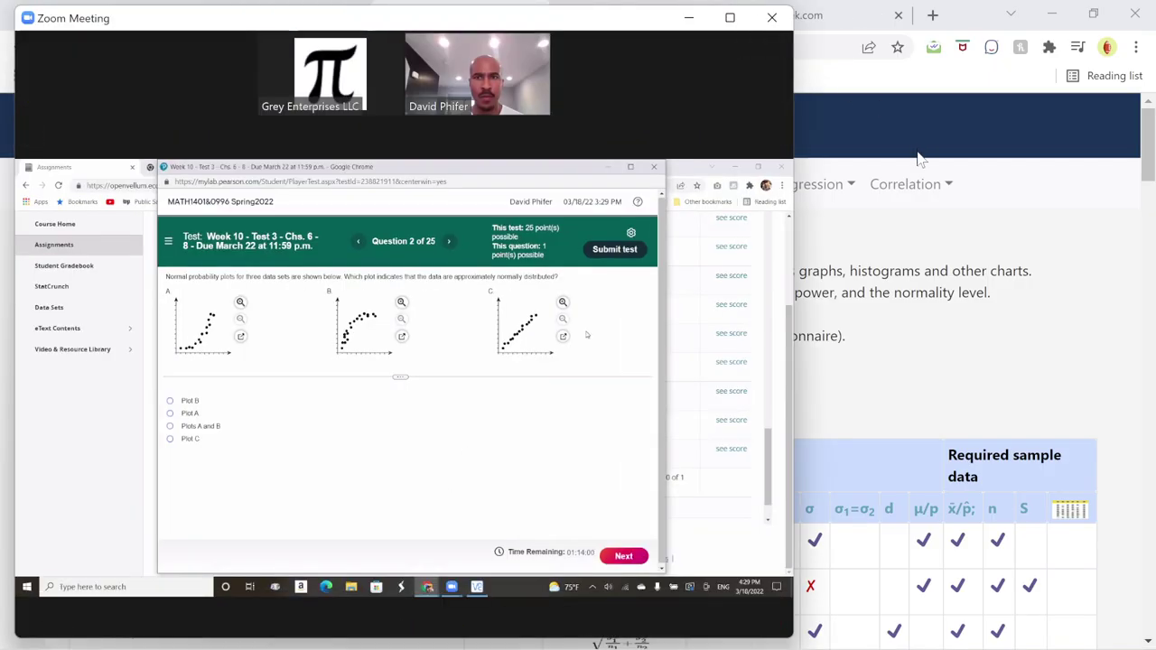
{"action": "left_click", "coordinate": [913, 135]}
{"action": "left_click", "coordinate": [793, 15]}
{"action": "left_click", "coordinate": [271, 47]}
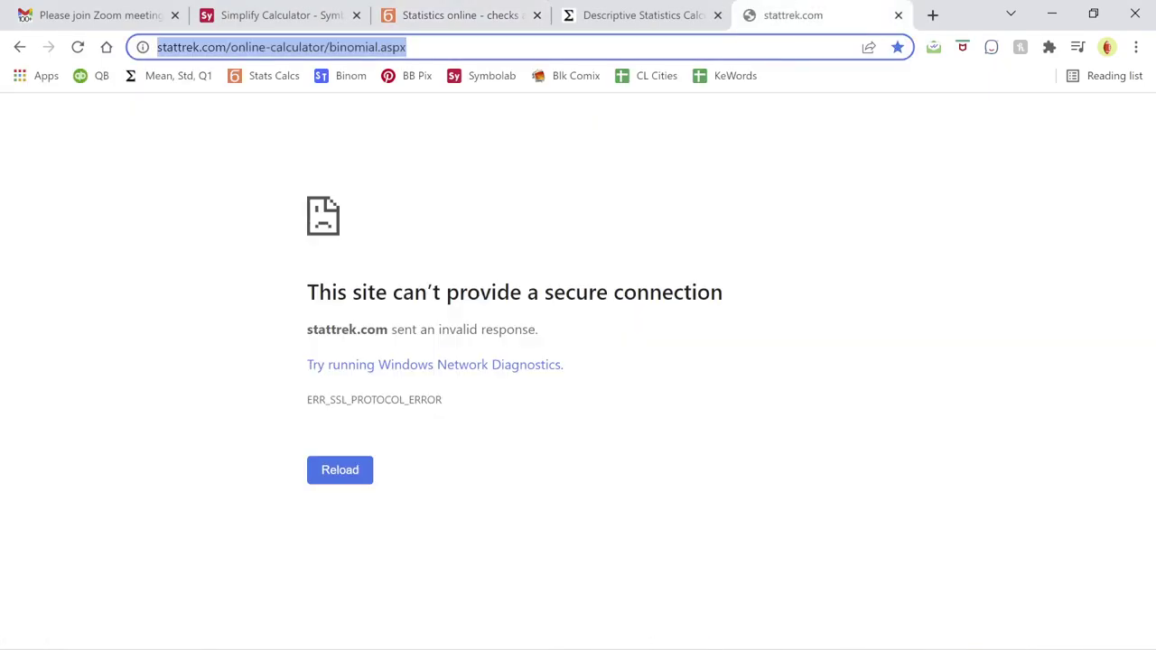
{"action": "type", "text": "\"WHICH I"}
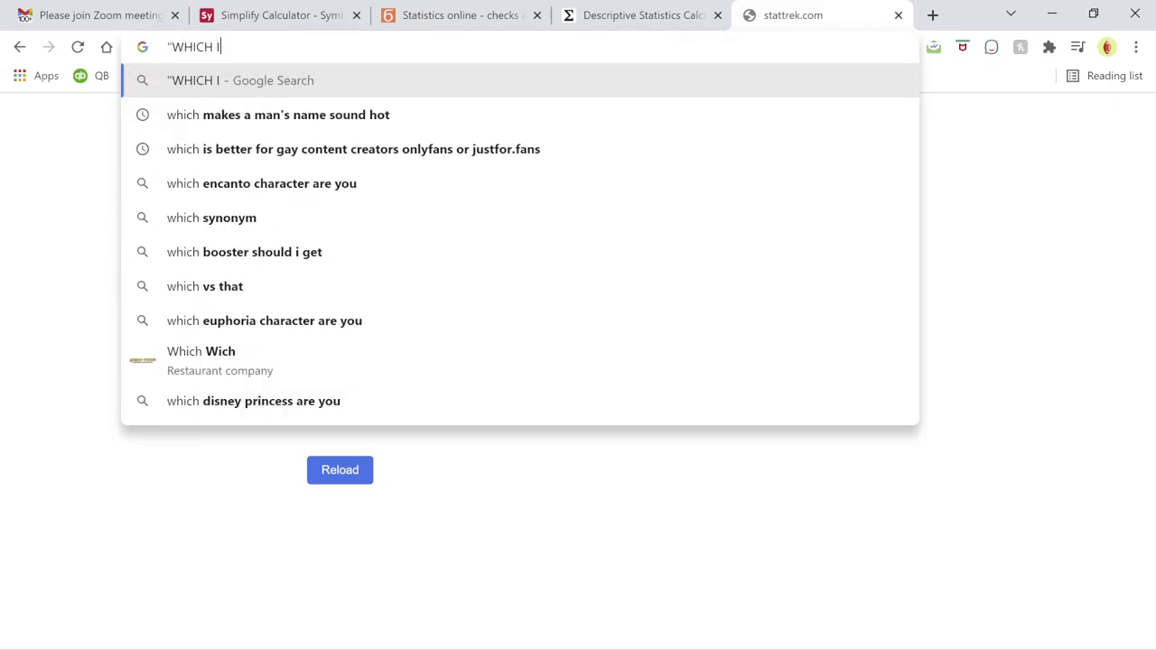
{"action": "type", "text": "NDICATES"}
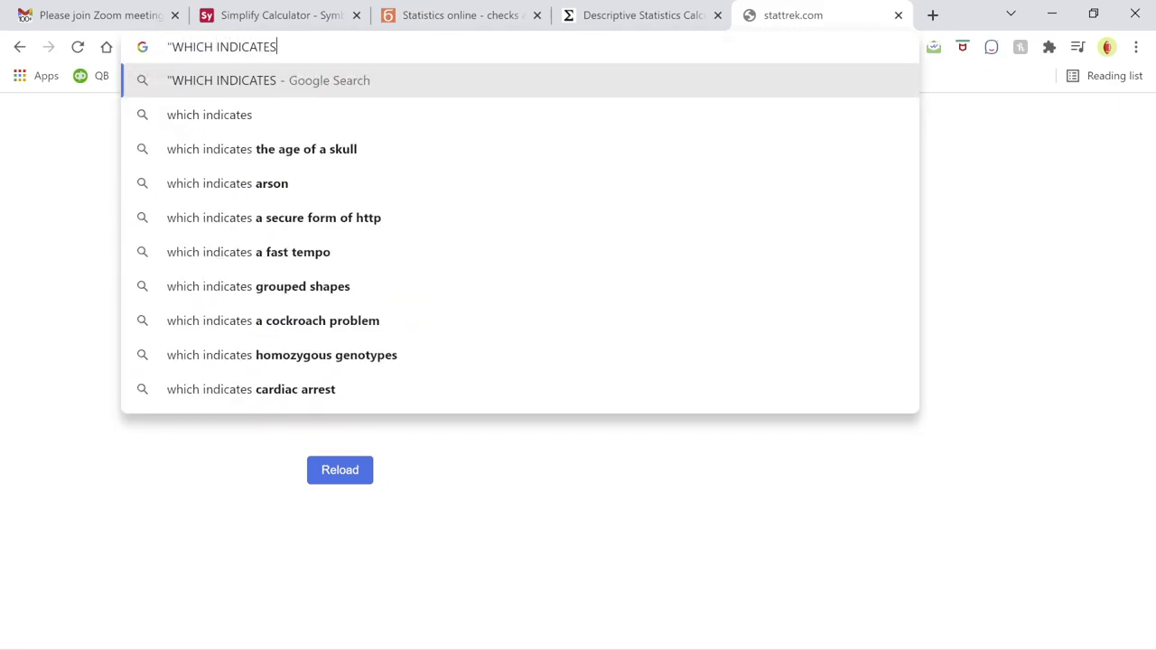
{"action": "type", "text": "\" \"NORMALLY"}
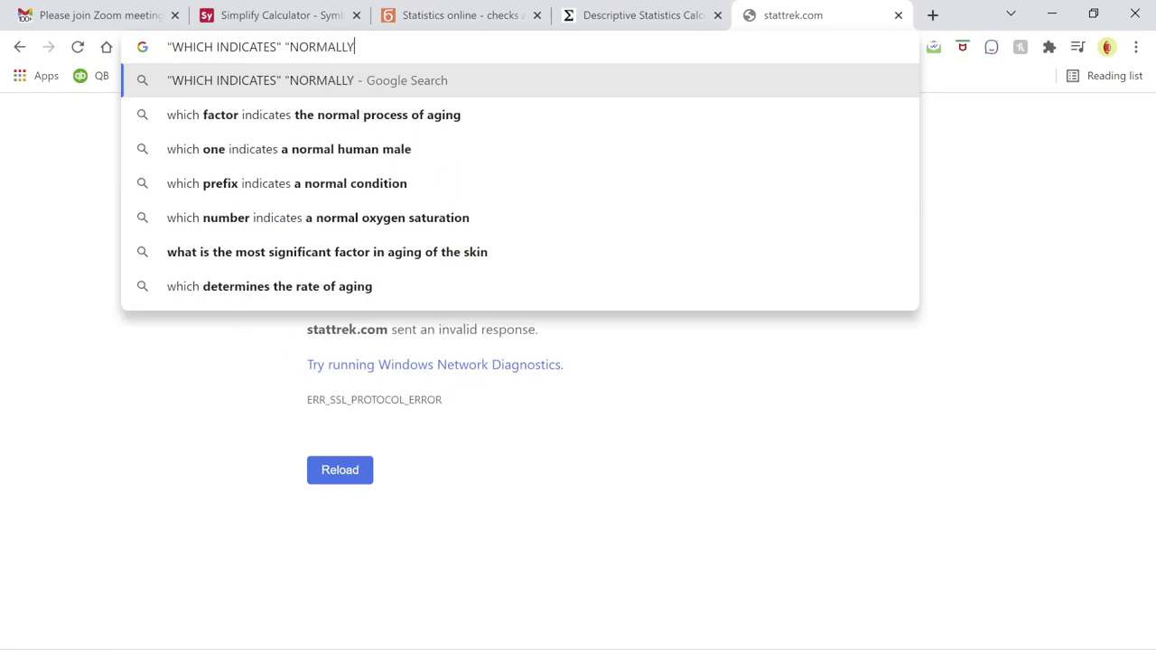
{"action": "type", "text": " DISTRIIBUTED\""}
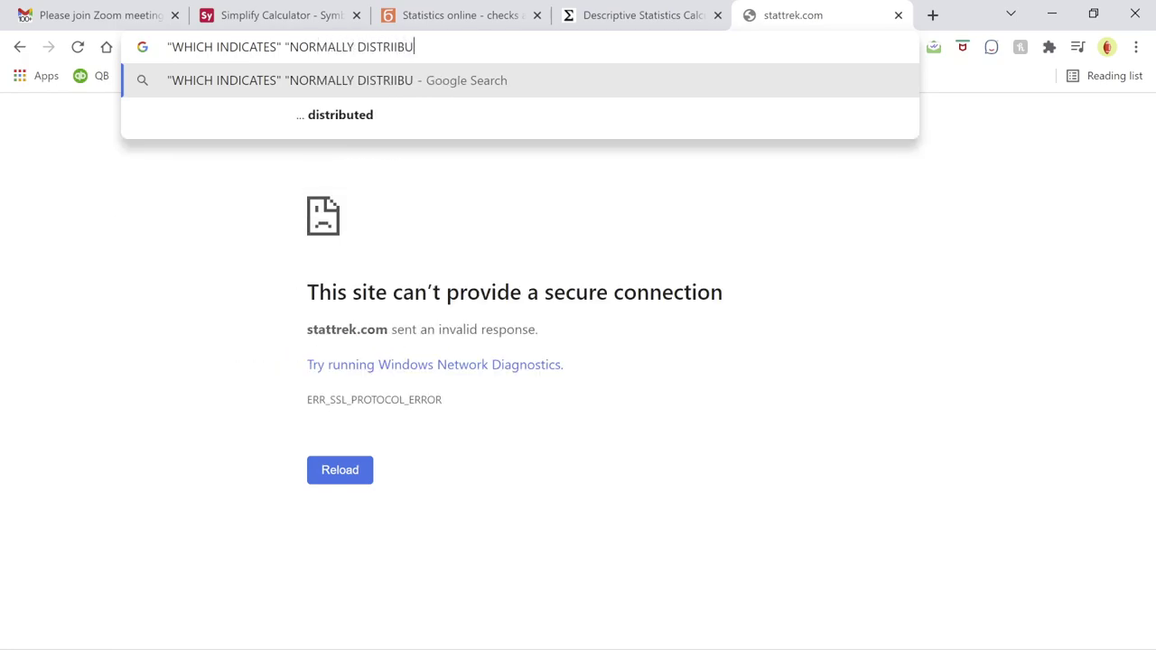
Step: Switch to the Zoom meeting and reread the wording of Question 2 about normal probability plots
{"action": "mouse_move", "coordinate": [478, 612]}
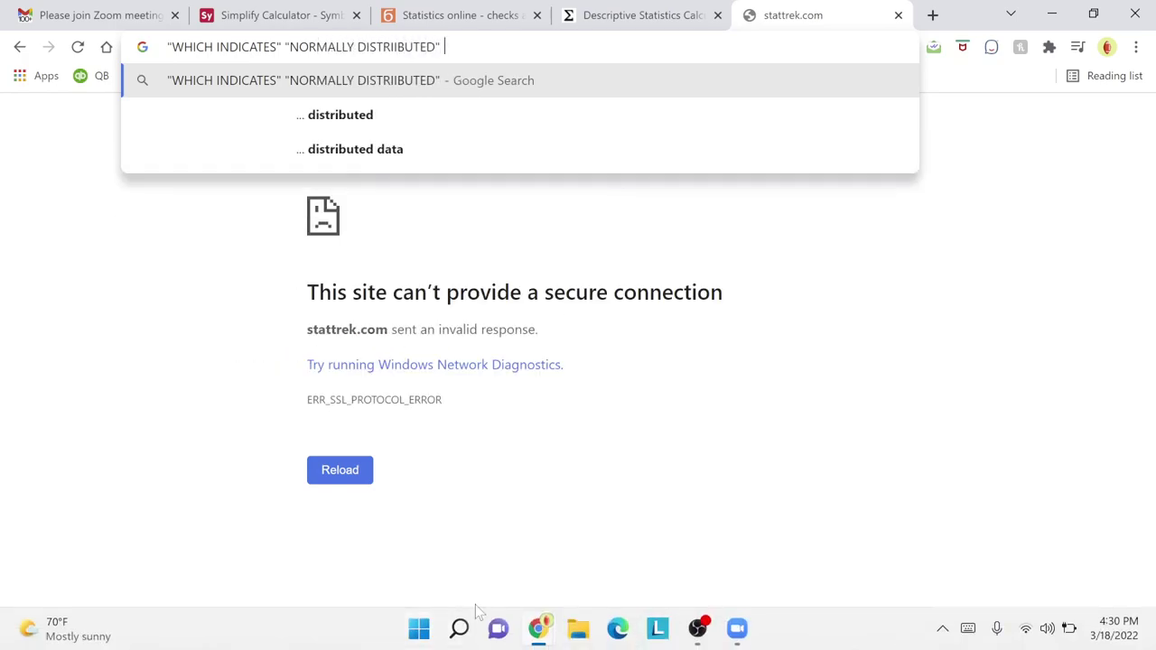
{"action": "left_click", "coordinate": [737, 629]}
{"action": "left_click", "coordinate": [791, 583]}
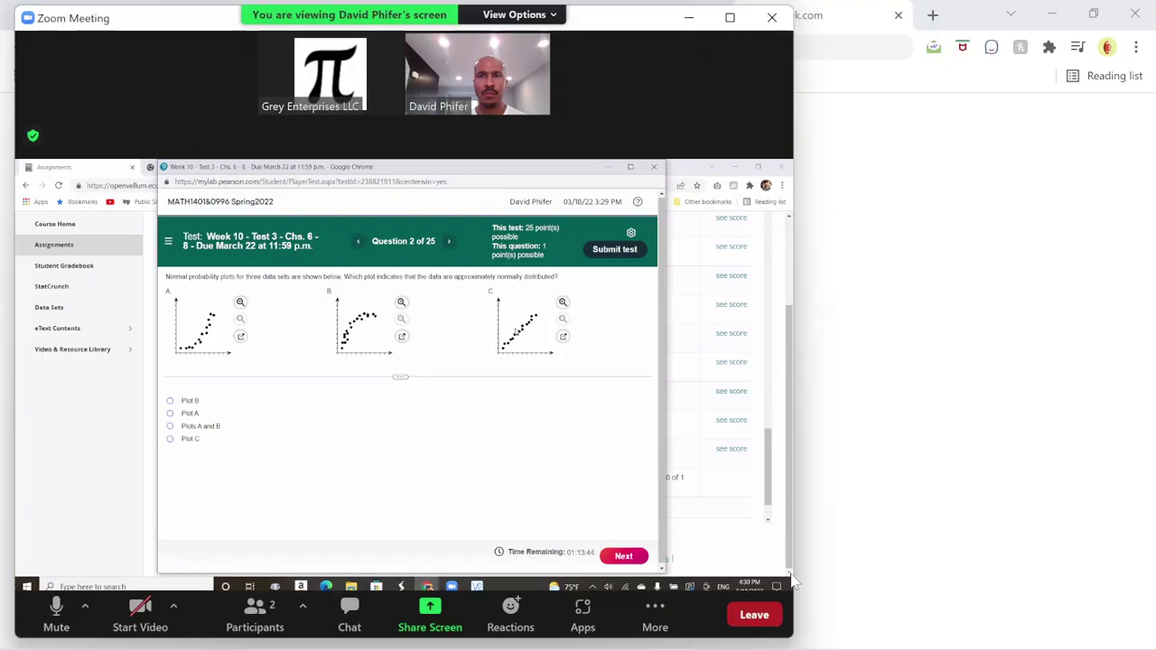
Step: Return to the stattrek.com Chrome window, add "NORMALITY PROBABILITY PLOTS" to the search query and run the search
{"action": "mouse_move", "coordinate": [539, 647]}
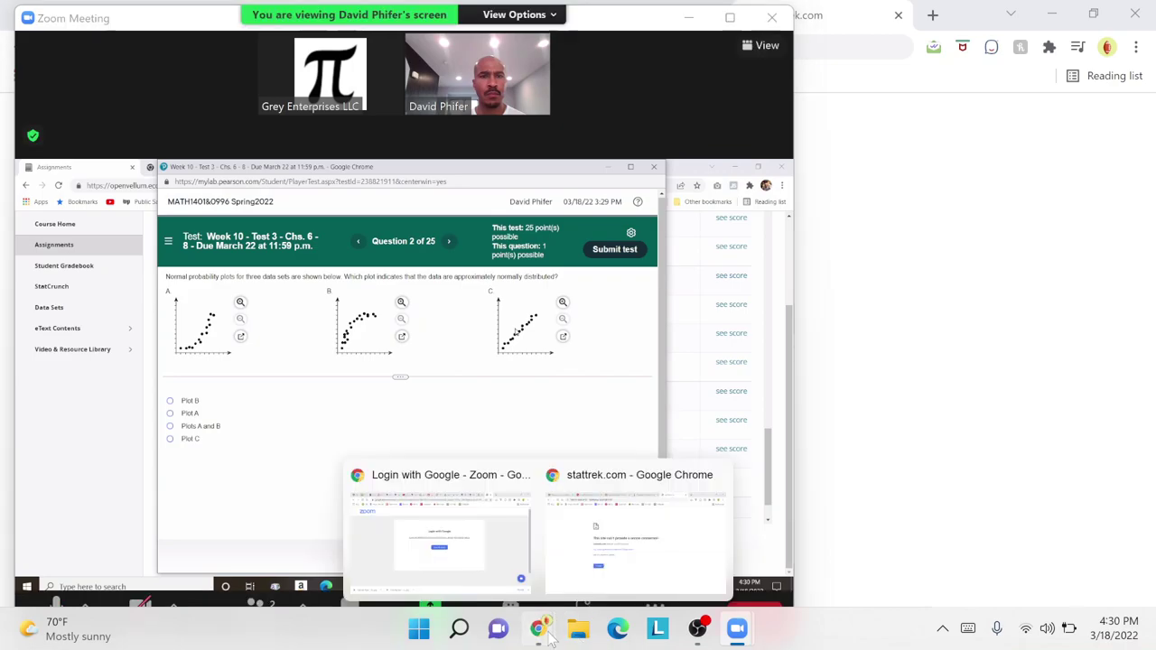
{"action": "left_click", "coordinate": [630, 585]}
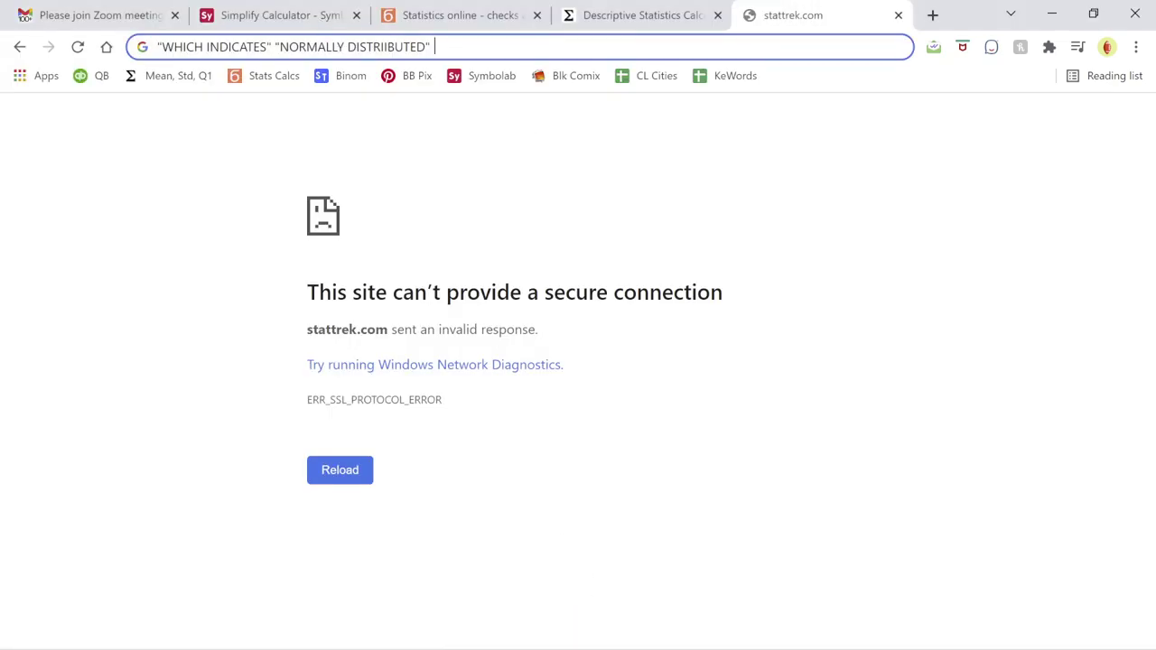
{"action": "type", "text": "\"NORMAL"}
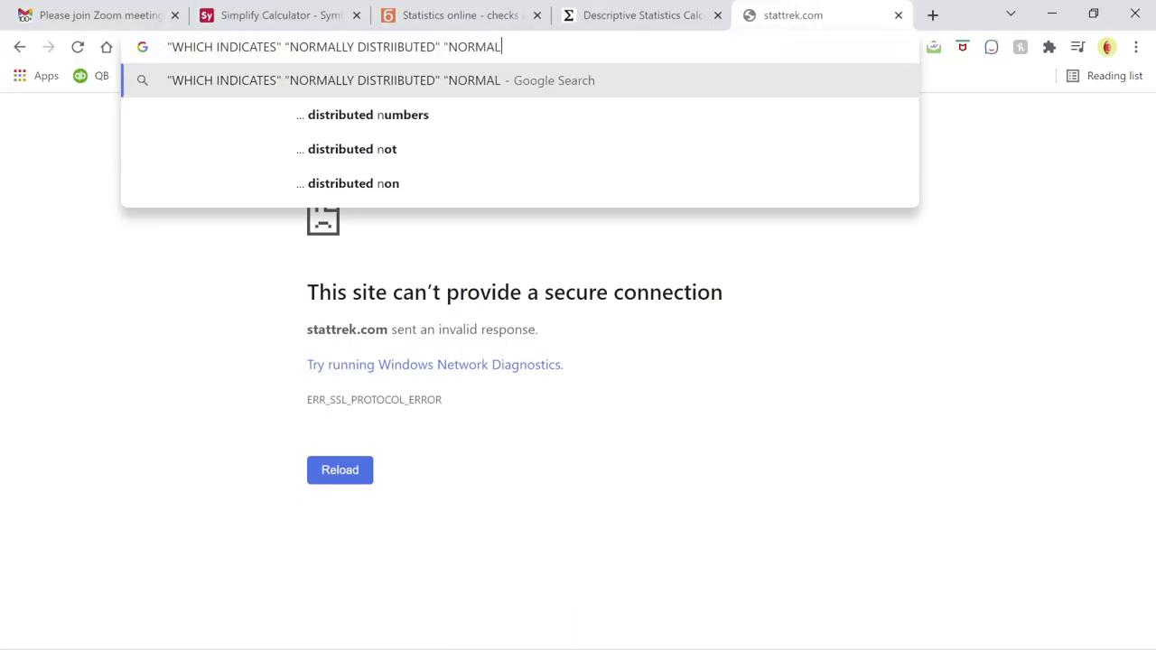
{"action": "type", "text": "ITY PR"}
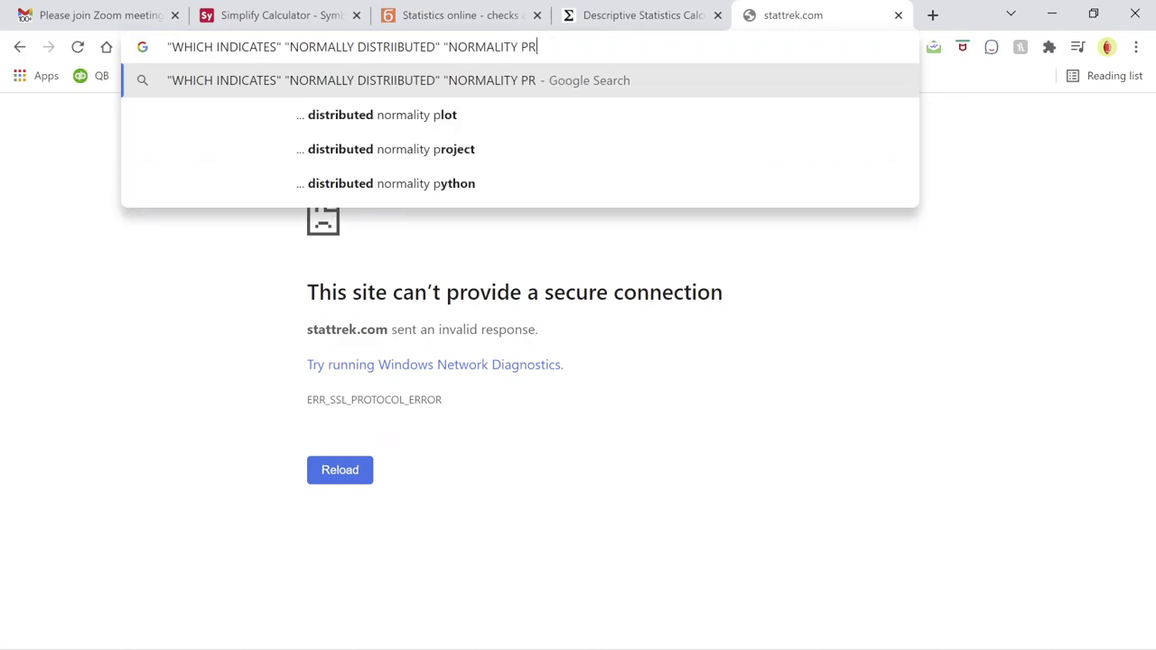
{"action": "type", "text": "OBABI"}
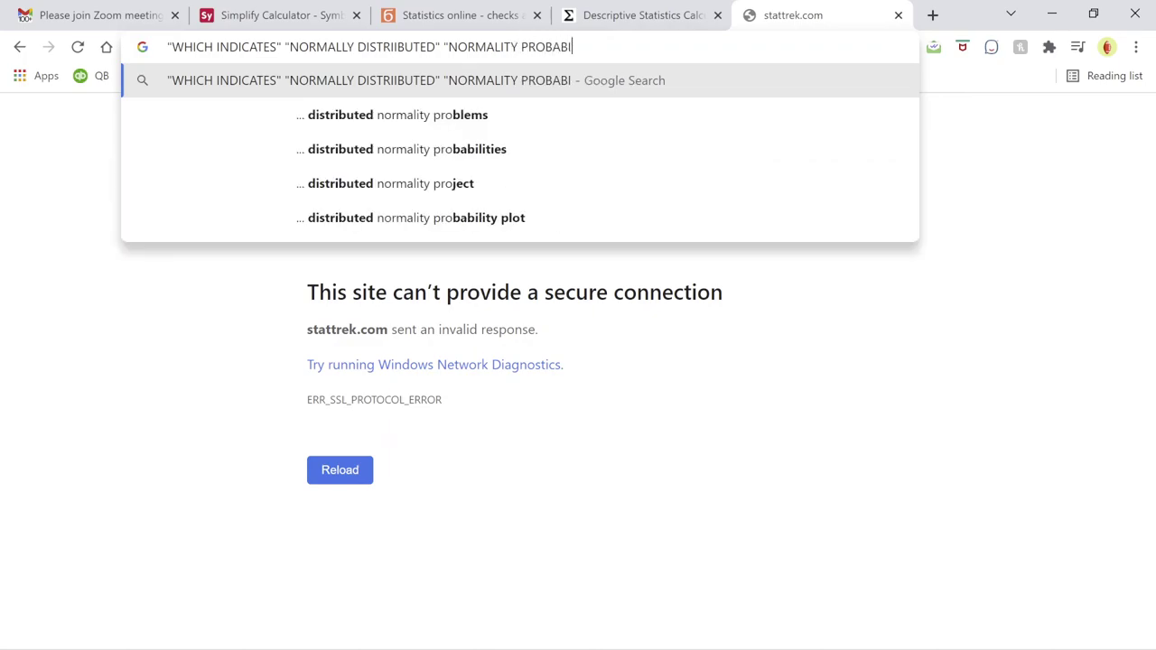
{"action": "type", "text": "LITY PLO"}
{"action": "key", "text": "BackSpace"}
{"action": "key", "text": "BackSpace"}
{"action": "type", "text": "LOTS"}
{"action": "key", "text": "BackSpace"}
{"action": "key", "text": "BackSpace"}
{"action": "type", "text": "OTS\""}
{"action": "key", "text": "Return"}
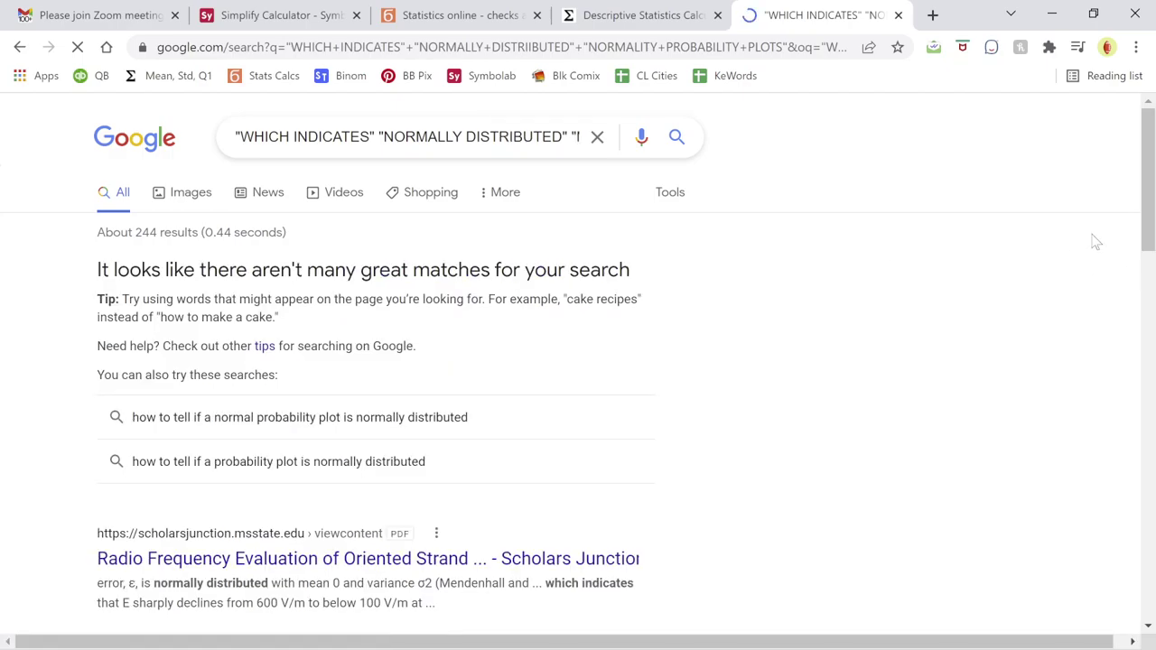
Step: Look over the search results and switch back to the Zoom meeting showing Question 2
{"action": "scroll", "coordinate": [1153, 212], "scroll_direction": "down", "scroll_amount": 3}
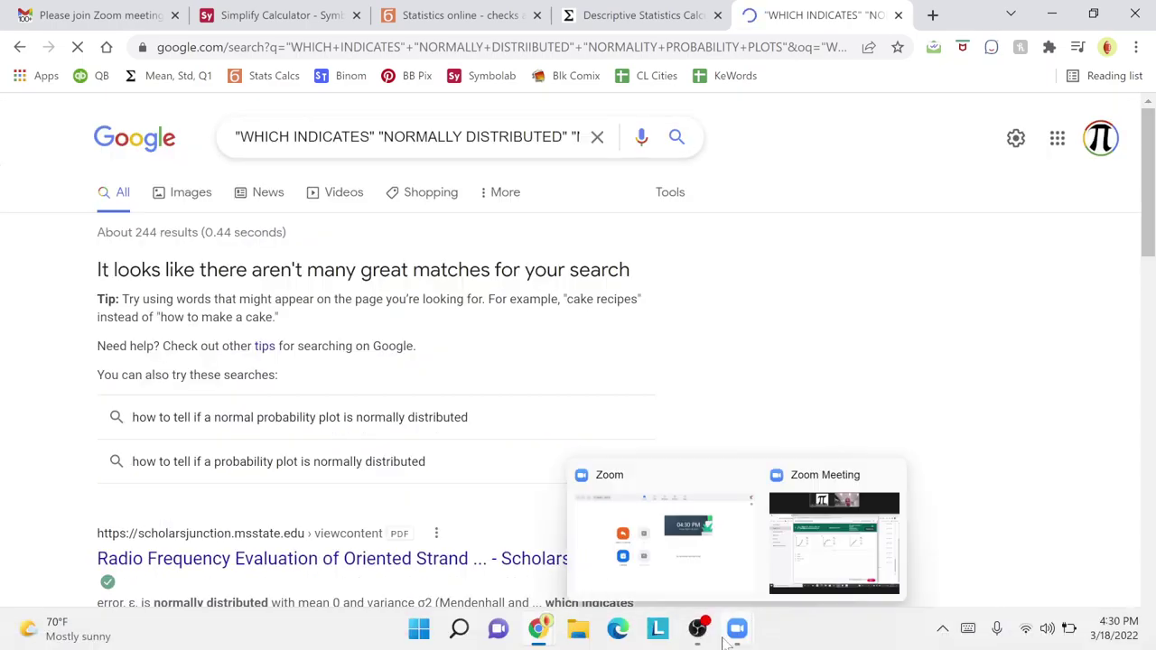
{"action": "mouse_move", "coordinate": [740, 625]}
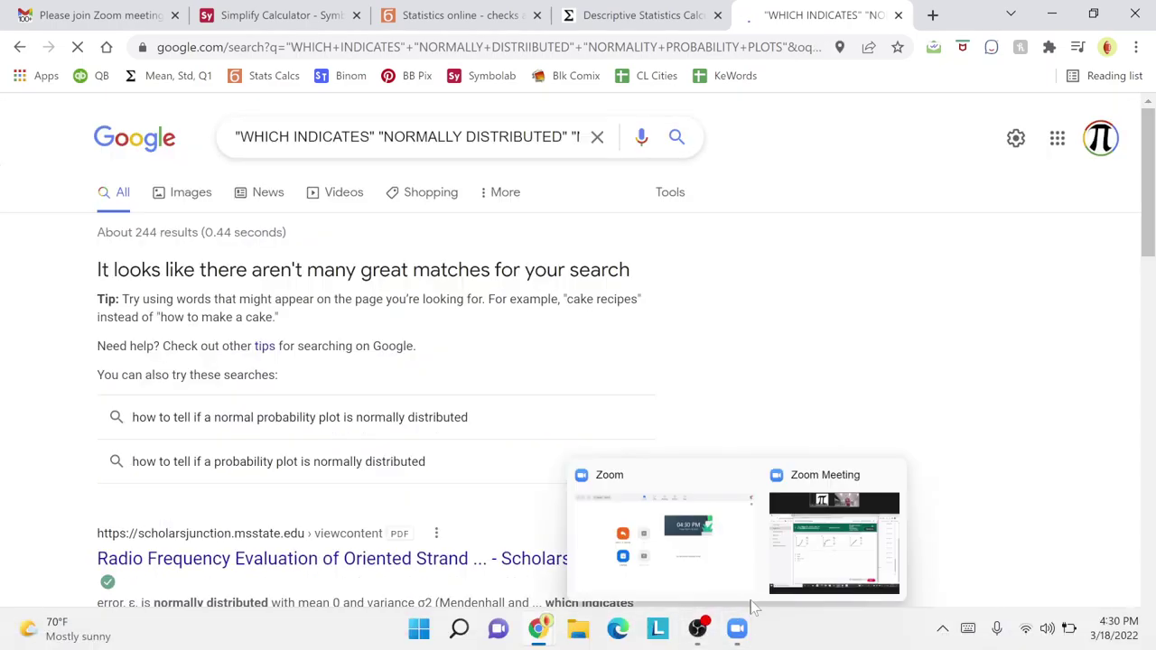
{"action": "left_click", "coordinate": [792, 575]}
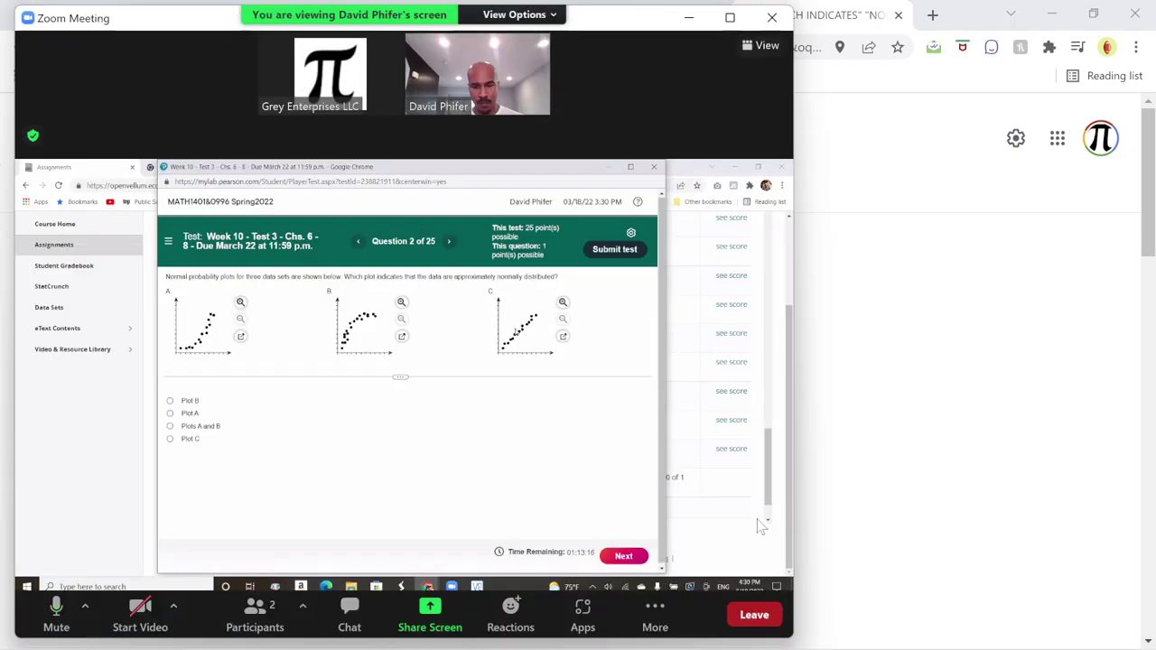
Step: Switch back to the Chrome search results, extend the last quoted phrase to "NORMALITY PROBABILITY PLOTS FOR THree" and rerun the search
{"action": "left_click", "coordinate": [800, 429]}
{"action": "left_click_drag", "start_coordinate": [530, 136], "coordinate": [817, 127]}
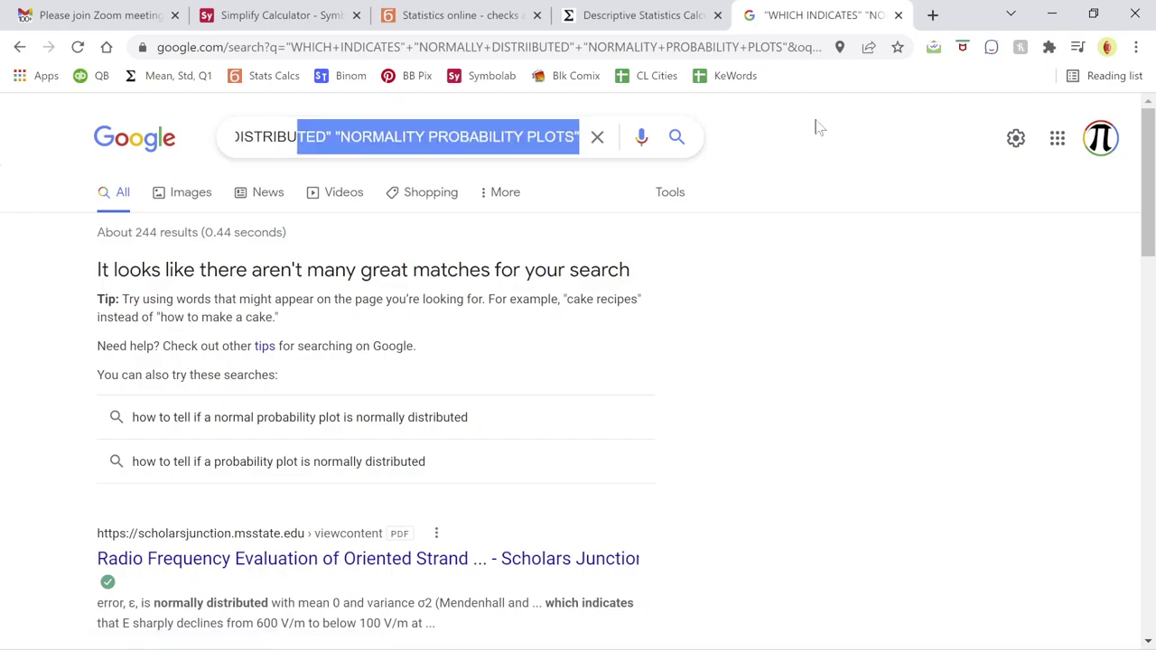
{"action": "key", "text": "Left"}
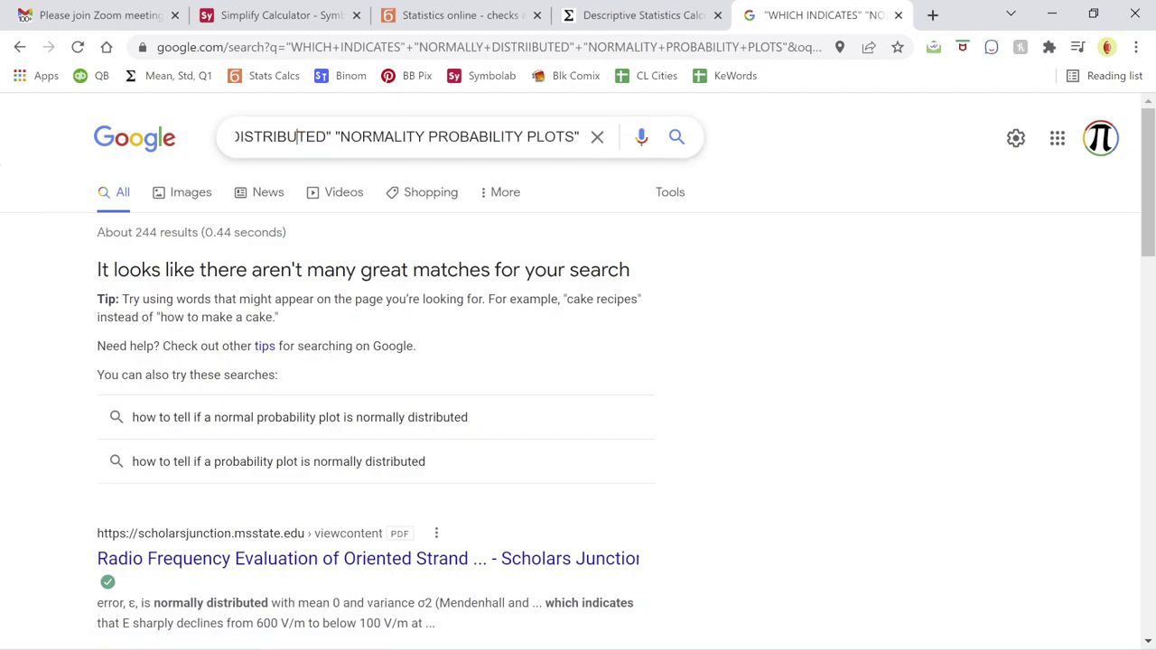
{"action": "type", "text": "FOR THree"}
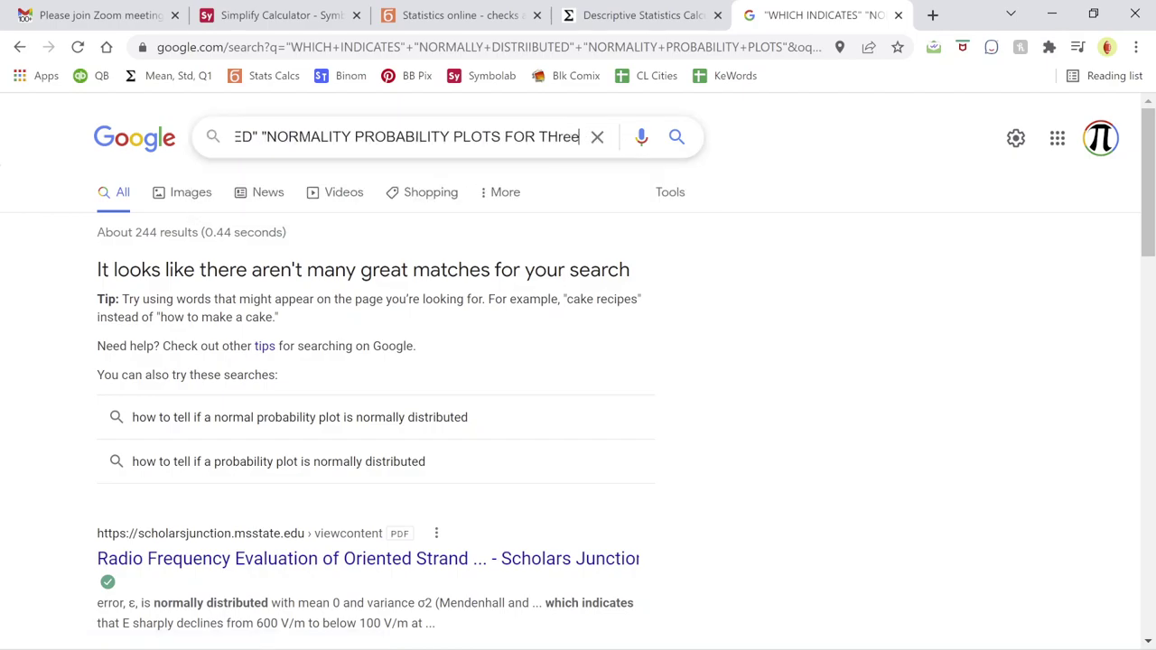
{"action": "key", "text": "Return"}
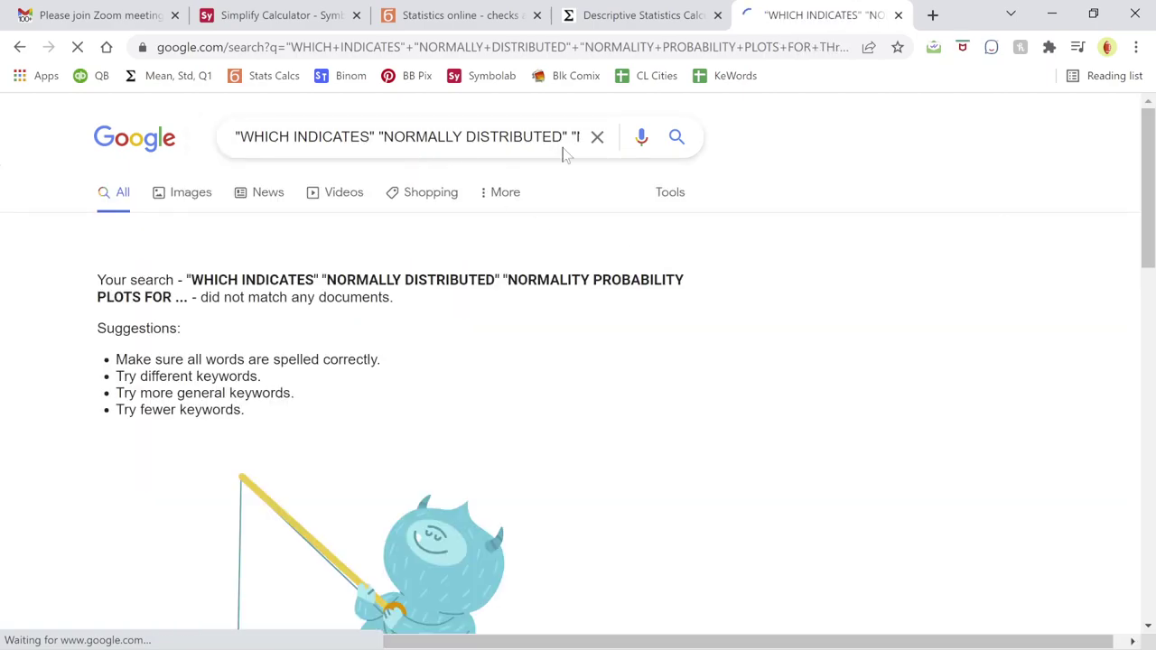
Step: Remove "WHICH INDICATES" and "NORMALLY DISTRIBUTED" from the search query, keeping only the quoted phrase about normality probability plots
{"action": "left_click_drag", "start_coordinate": [567, 136], "coordinate": [2, 108]}
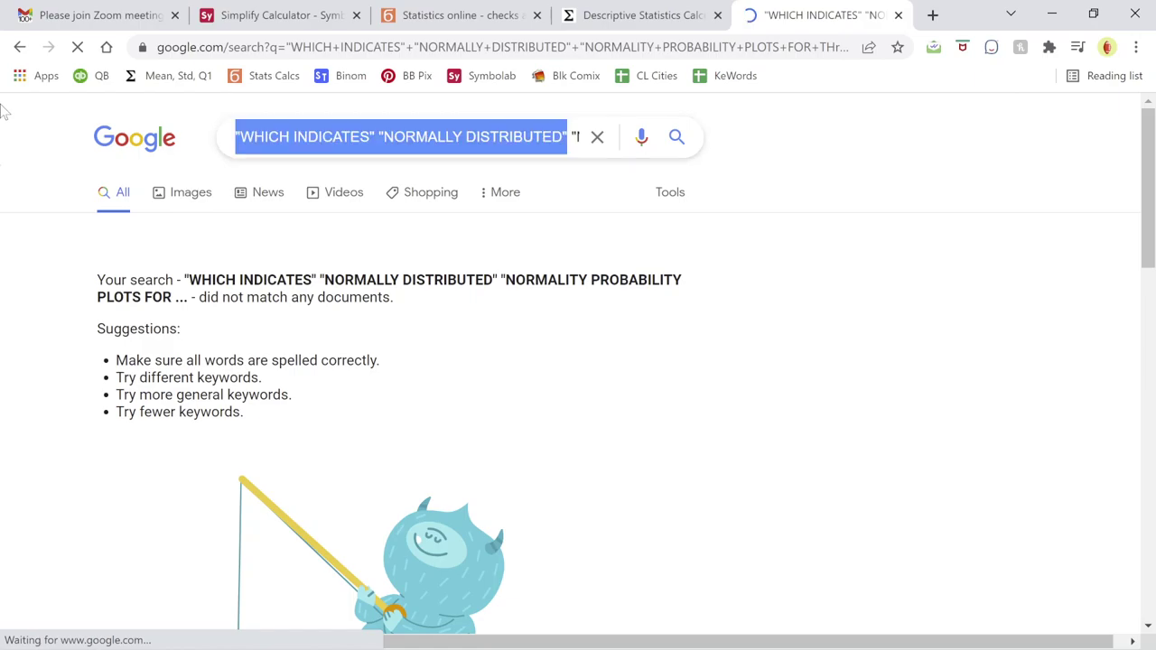
{"action": "key", "text": "BackSpace"}
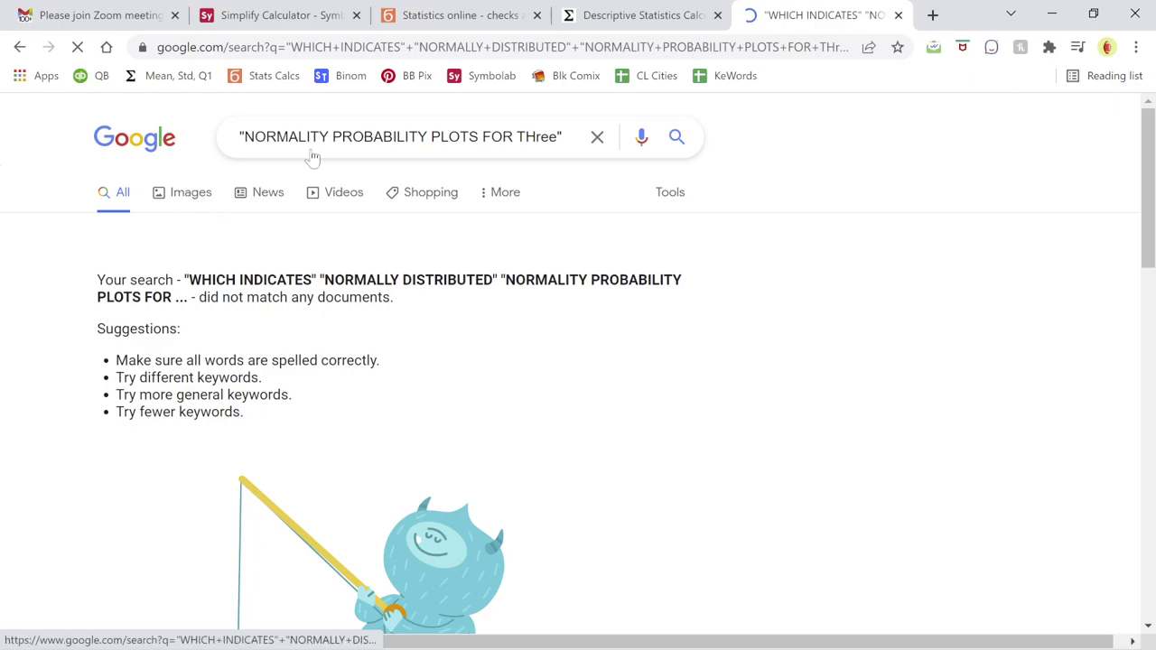
{"action": "mouse_move", "coordinate": [719, 630]}
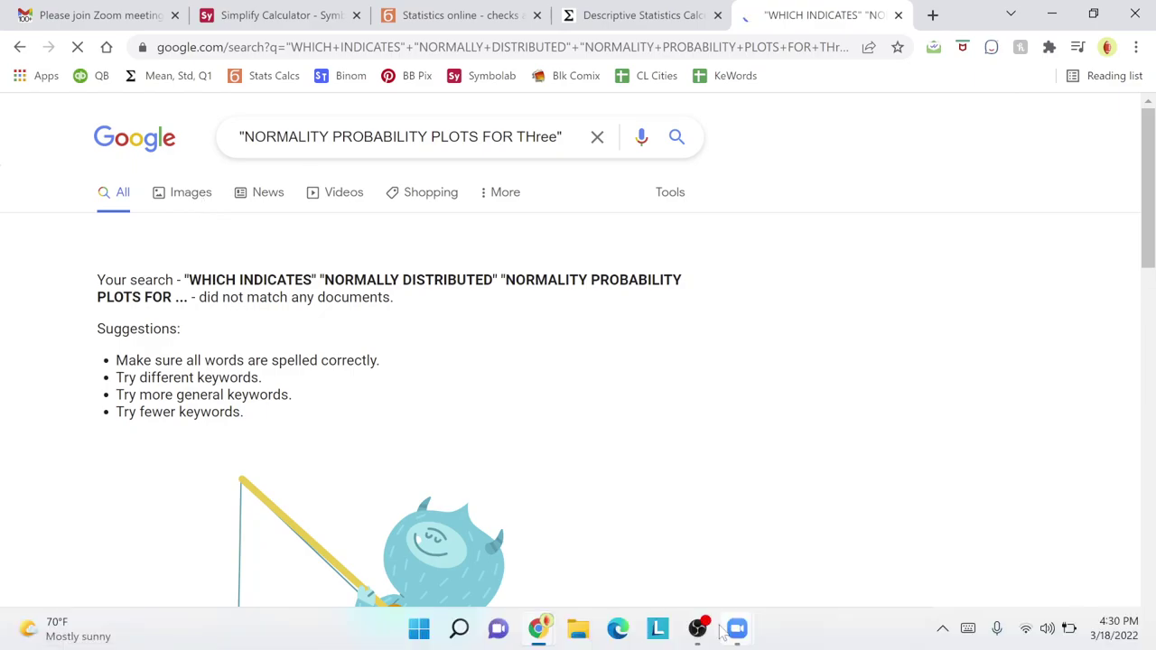